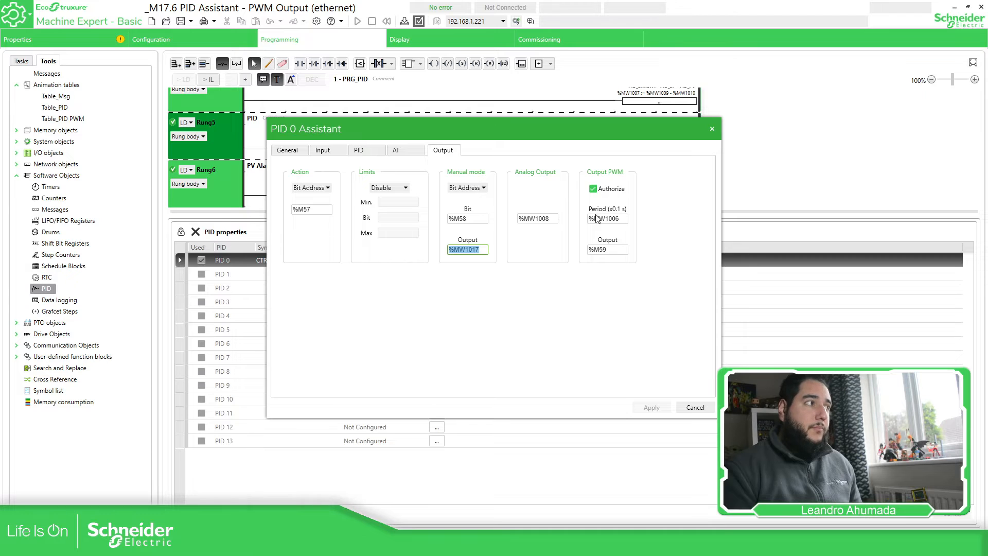
Point out the PWM period address %MW1006 in the PID 0 Output settings.
drag(590, 219, 580, 250)
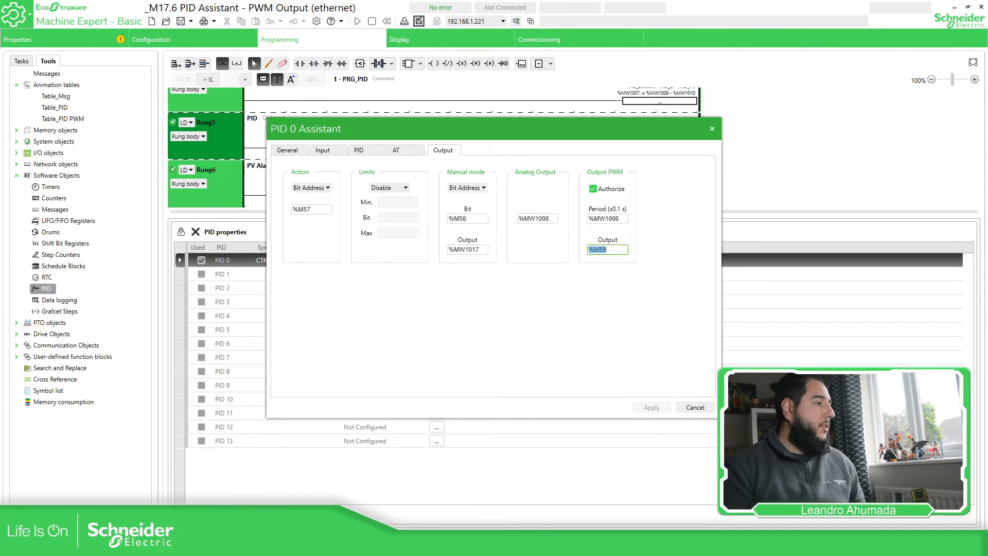
Tick off the PWM output bullet on the practice slide, then cancel the PID 0 assistant.
mouse_move(418, 517)
click(473, 494)
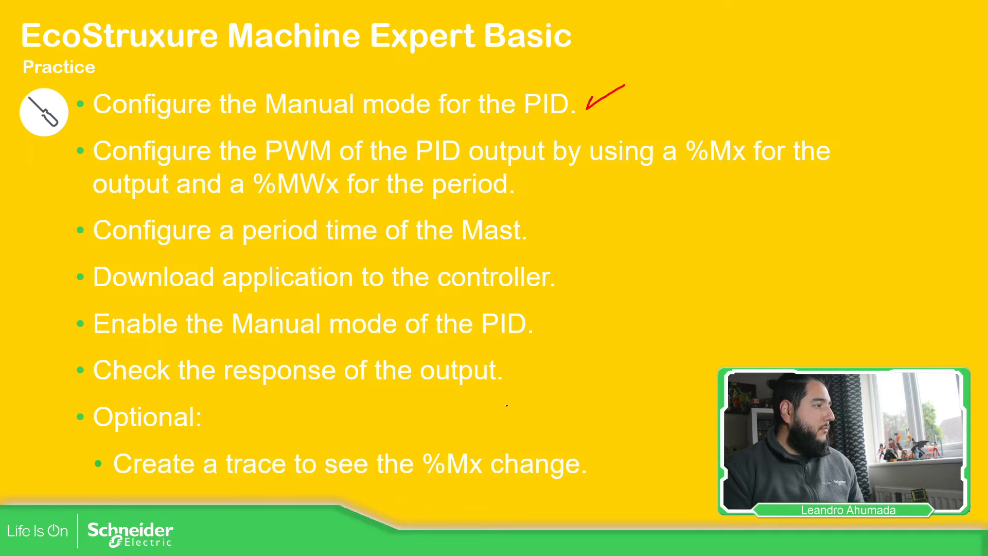
drag(830, 161, 859, 149)
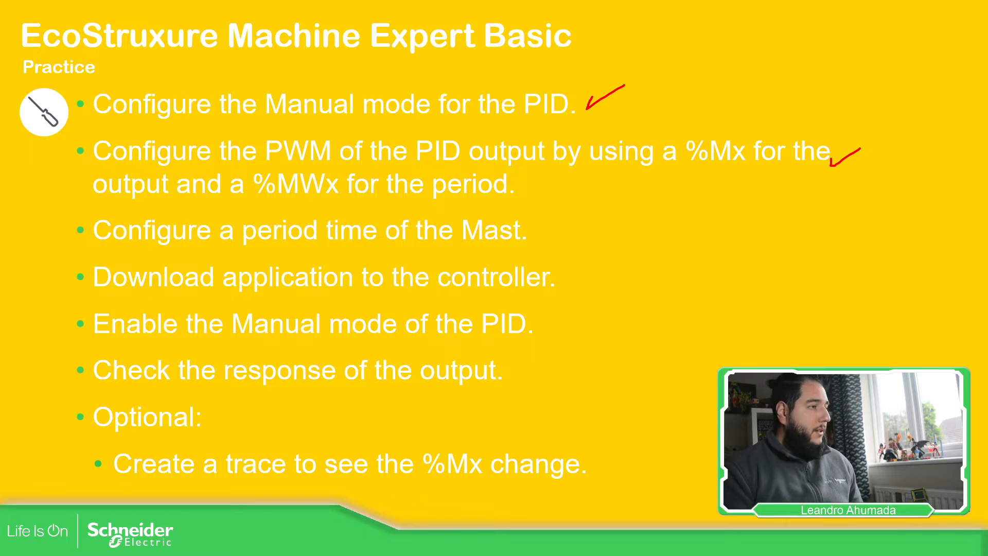
key(alt+Tab)
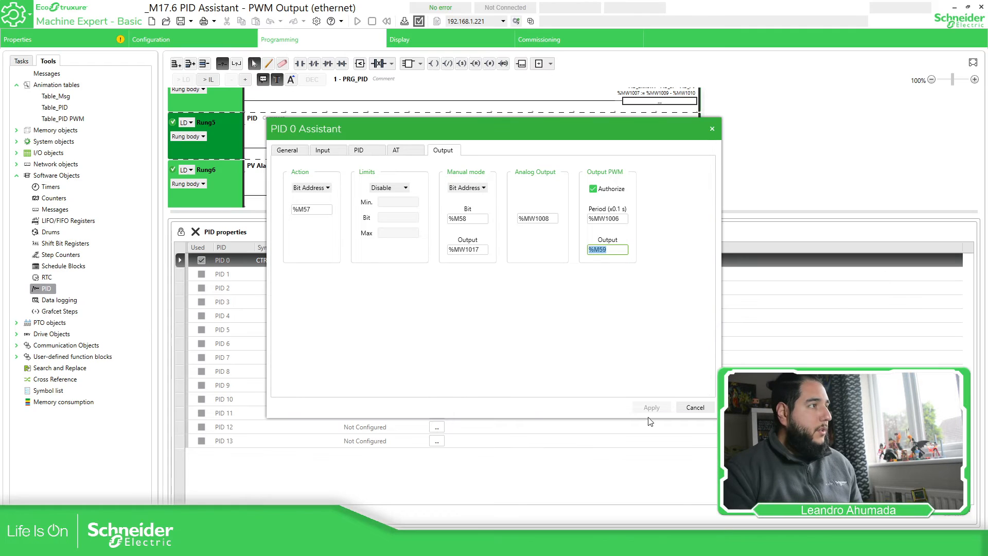
click(695, 411)
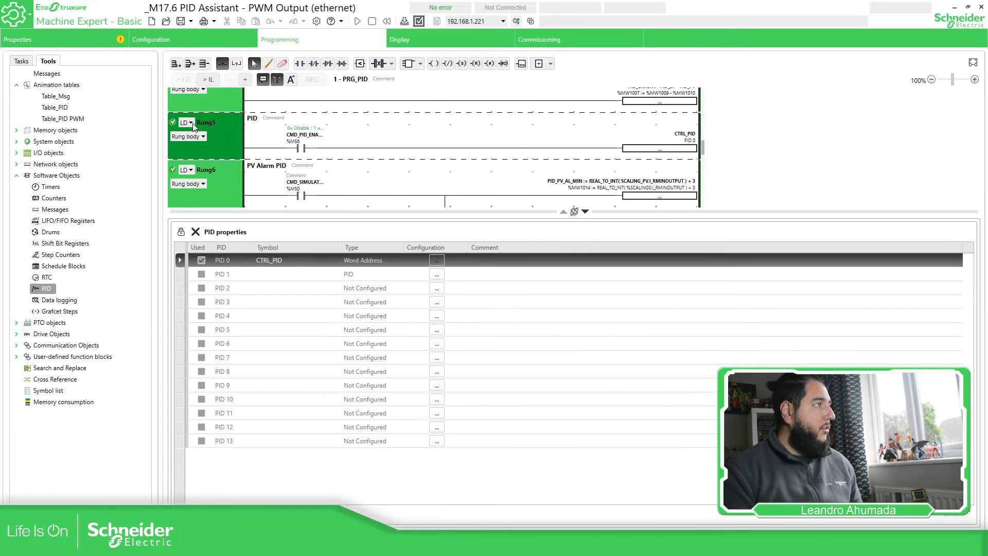
Set the Master Task to Period scan mode with a 100 ms period.
click(23, 61)
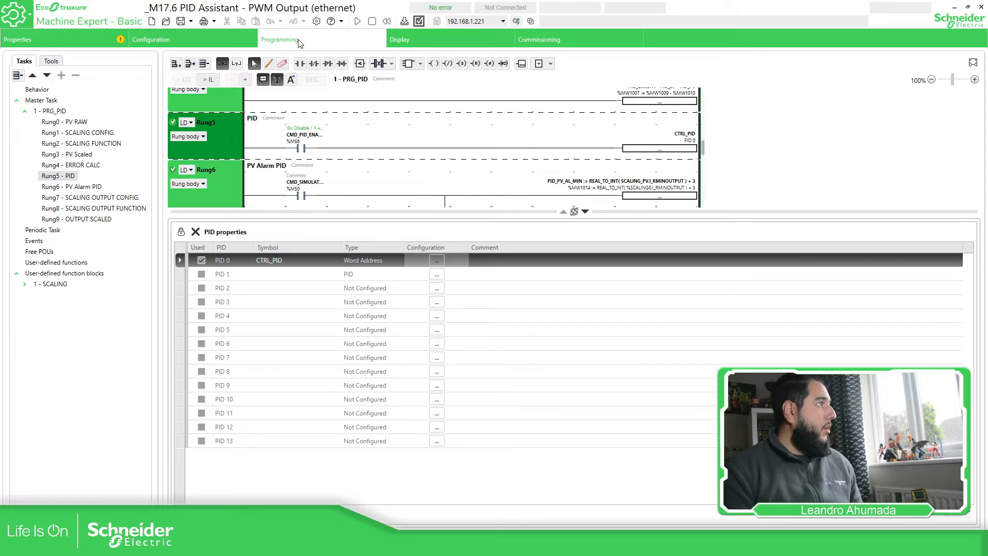
click(45, 101)
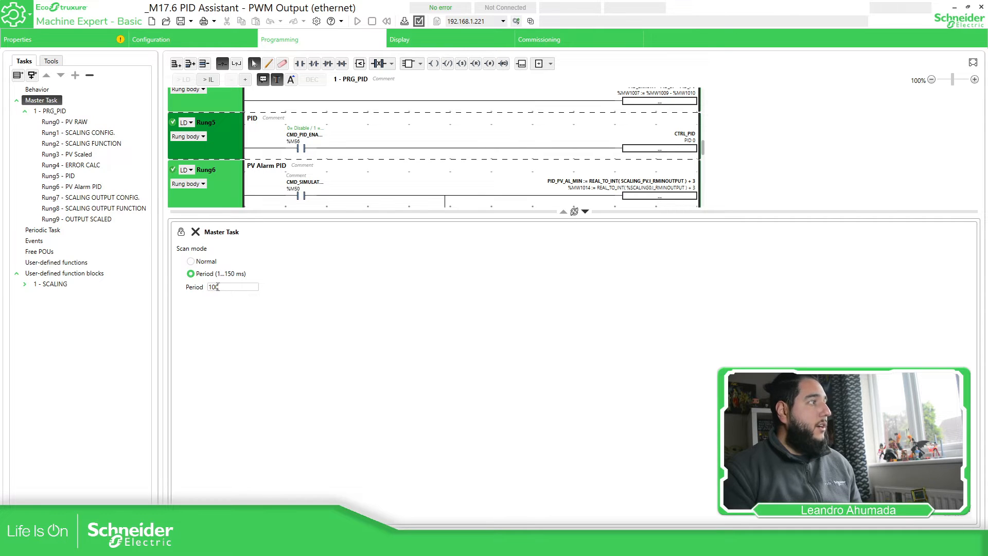
double_click(211, 286)
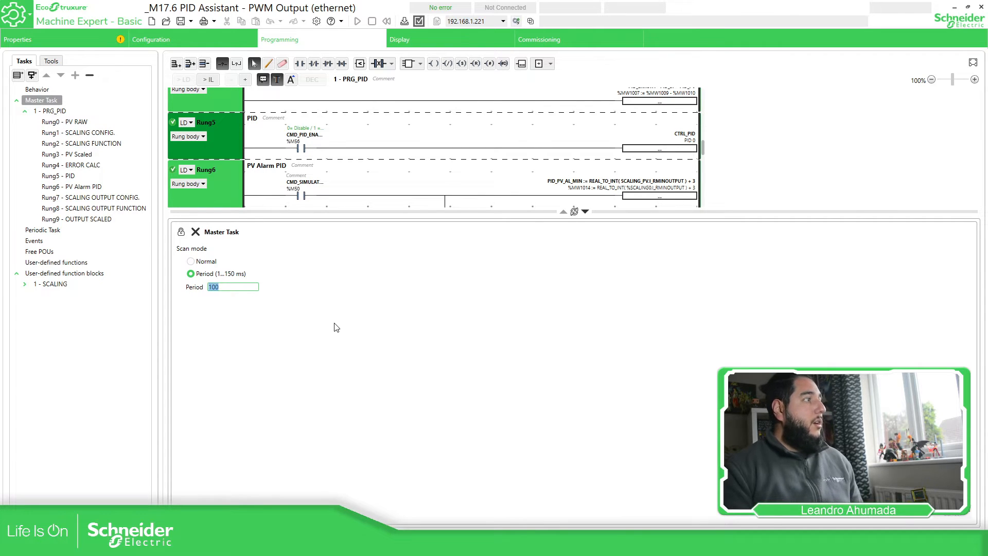
click(399, 276)
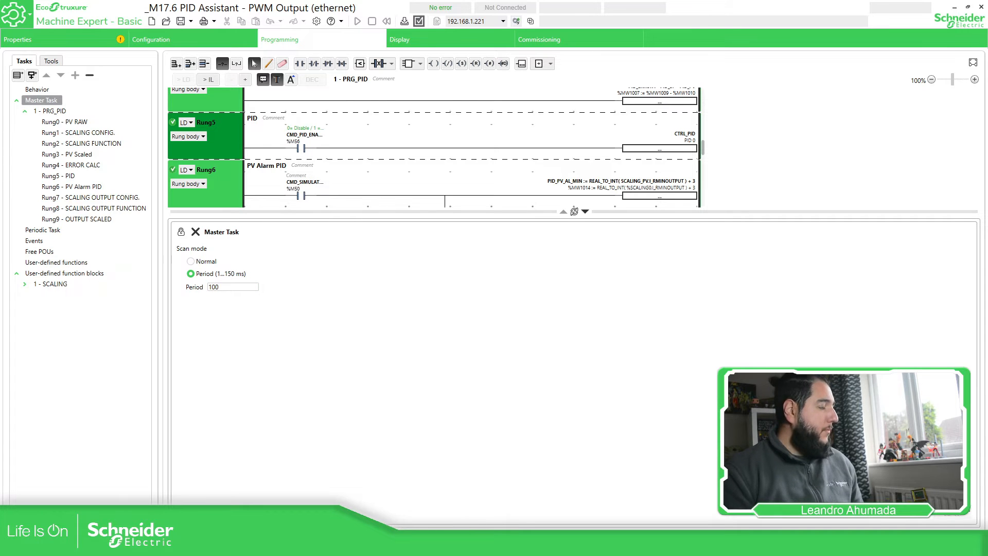
mouse_move(441, 545)
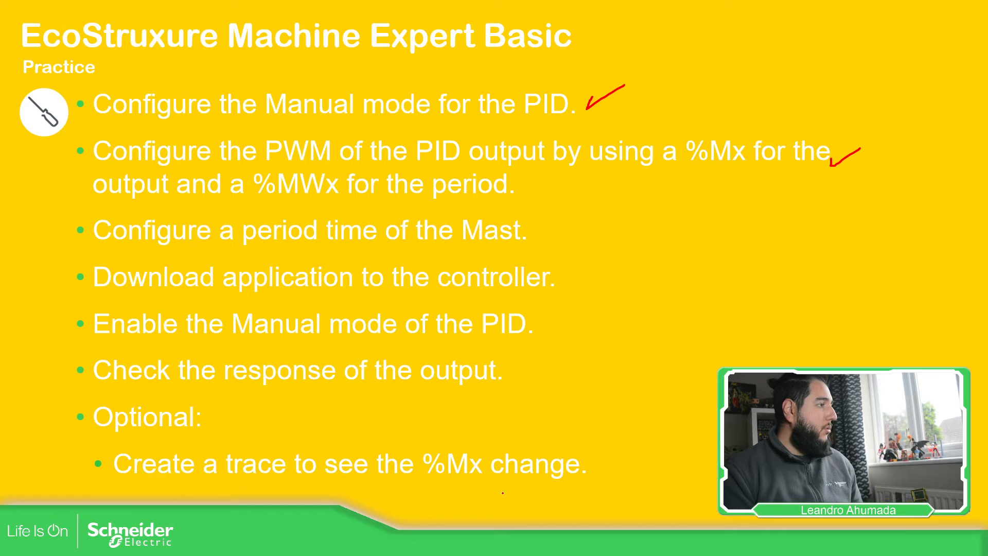
Check off 'Configure a period time of the Mast.' on the slide and return to Machine Expert.
drag(534, 232, 581, 207)
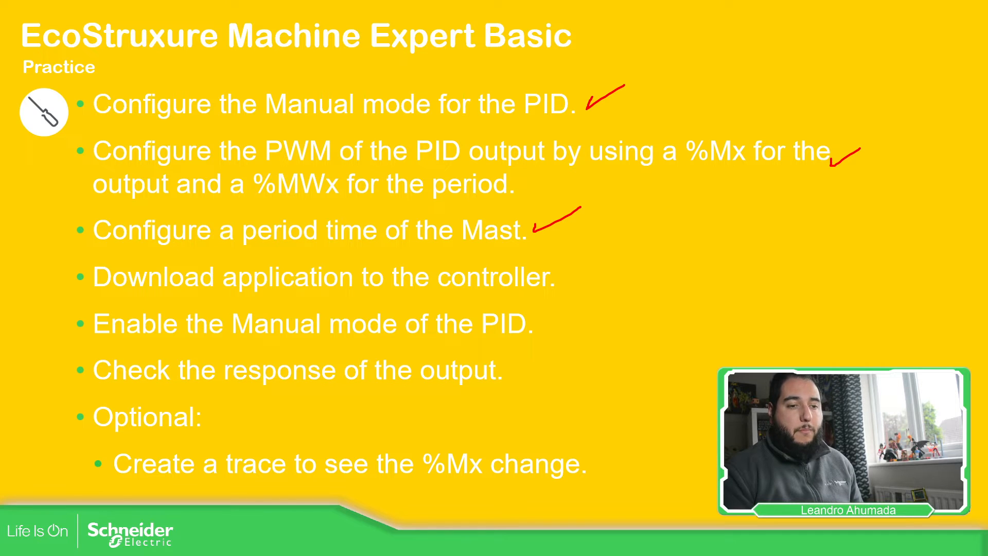
key(alt+Tab)
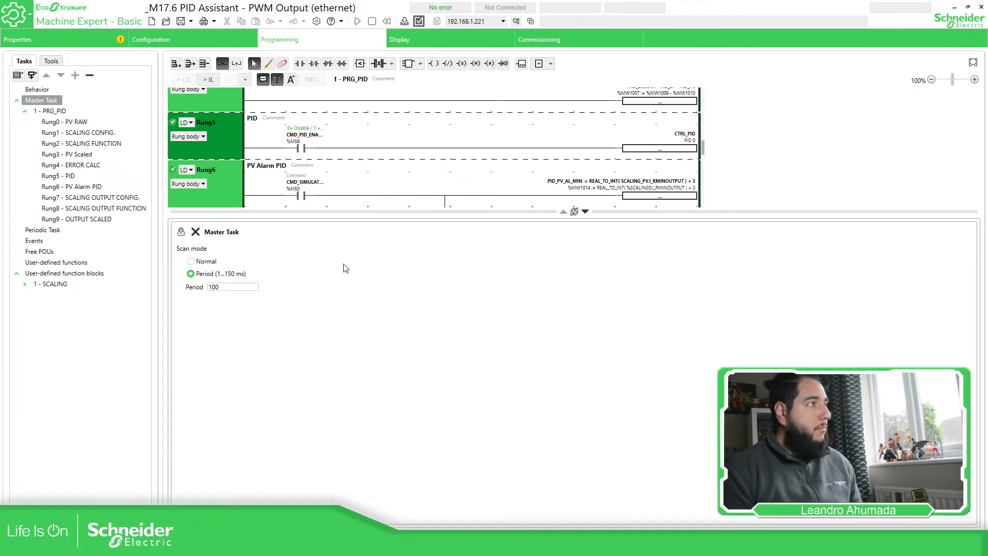
Open the Table_PID PWM animation table, connect to the controller, and begin the PC to Controller download.
click(50, 61)
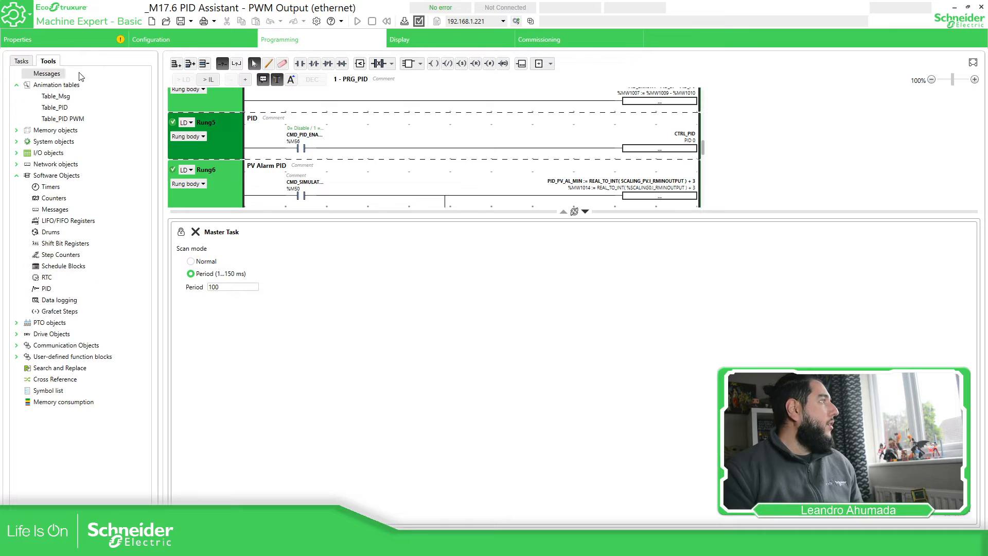
click(64, 119)
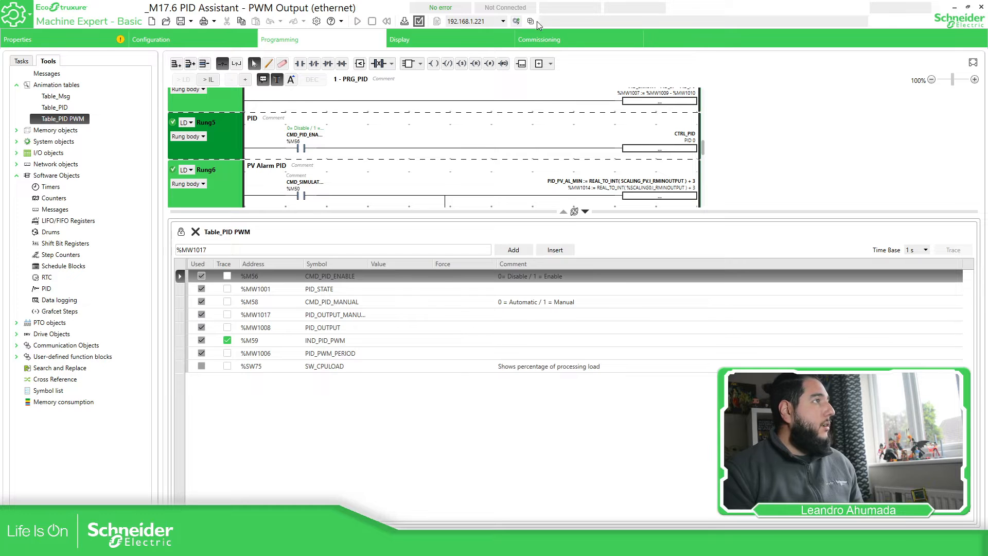
click(516, 22)
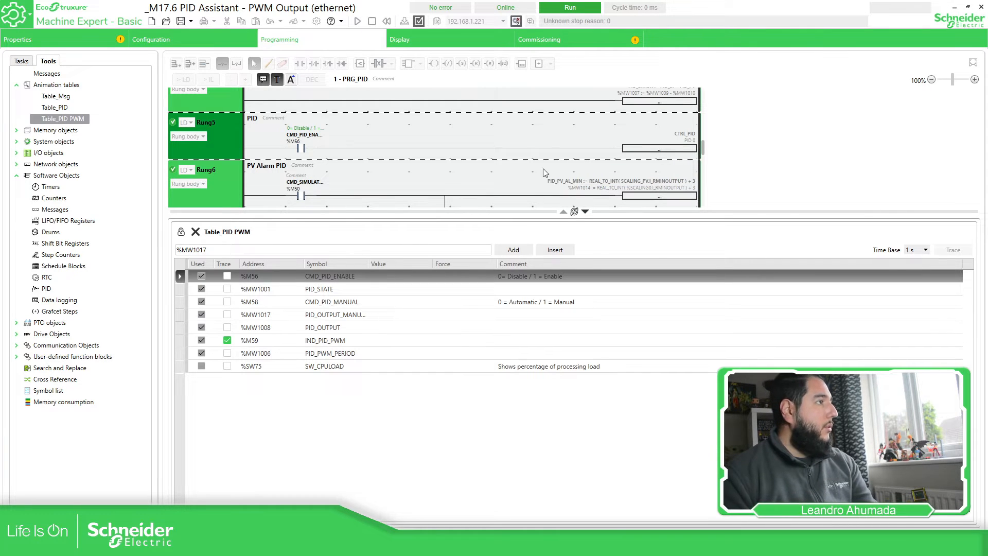
click(575, 41)
Confirm the Start In Run and overwrite warnings to download the application.
click(545, 157)
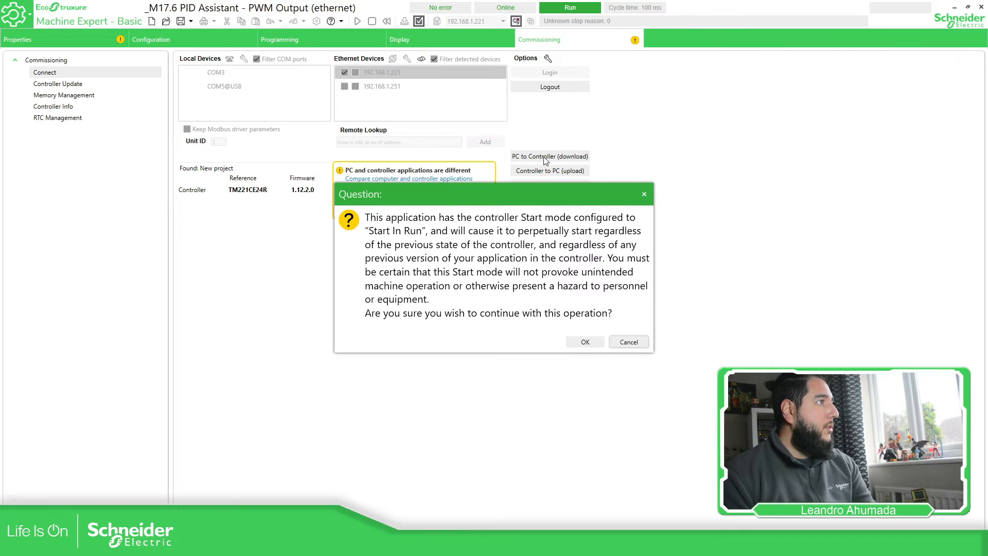
click(586, 342)
click(572, 301)
click(571, 303)
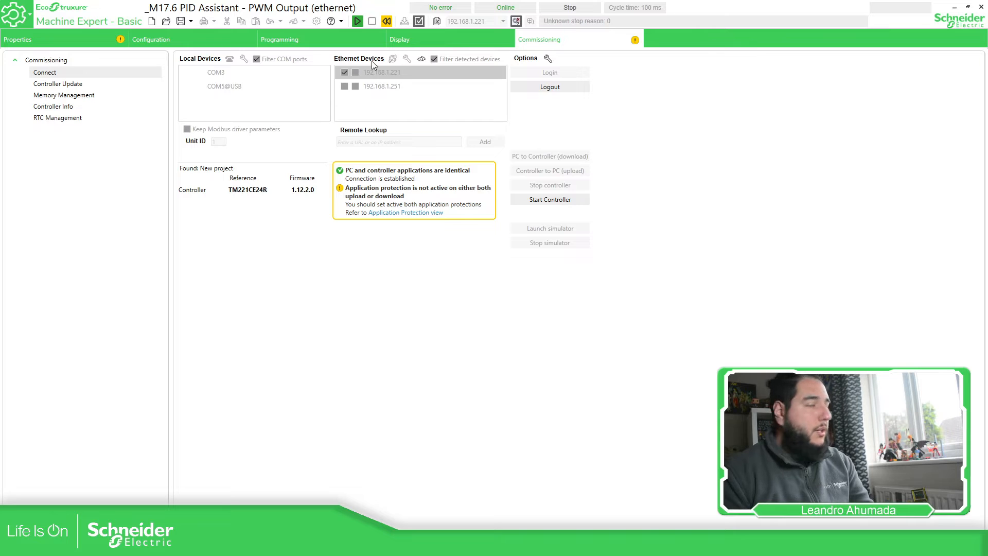
Put the controller in Run and return to the live Table_PID PWM values.
click(358, 21)
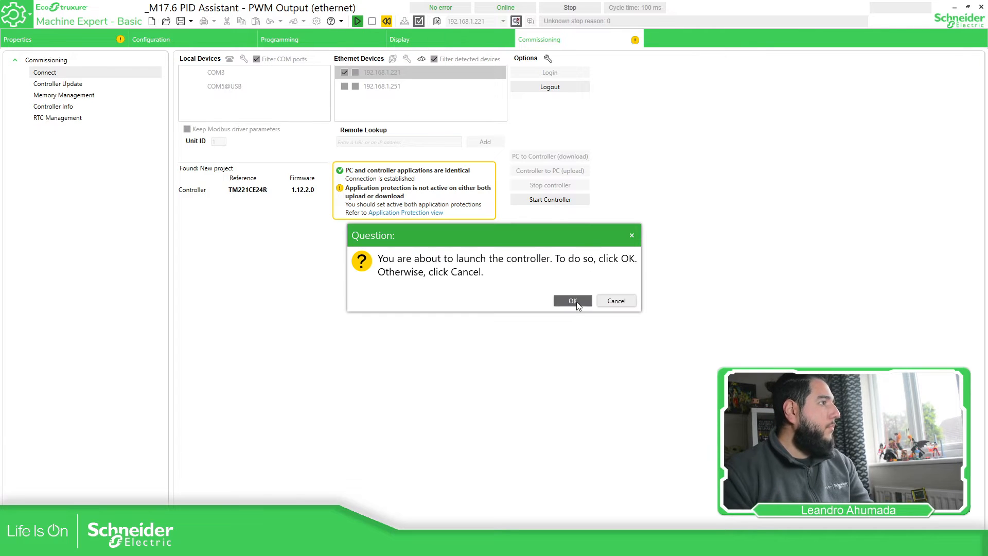
click(577, 302)
click(333, 39)
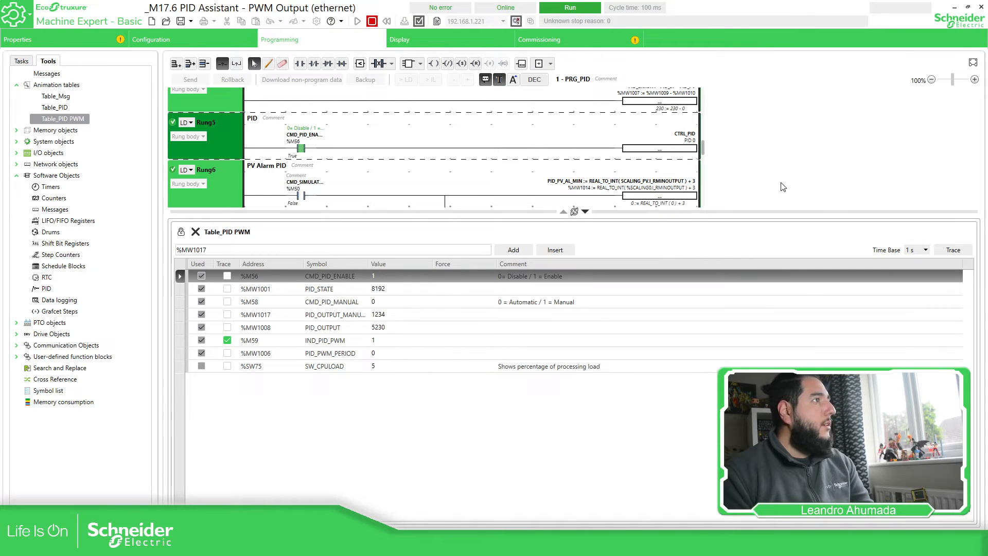
Open a trace of %M59, move it off the animation table, and start recording.
click(957, 252)
mouse_move(369, 101)
mouse_down()
mouse_move(569, 107)
mouse_move(578, 90)
mouse_up()
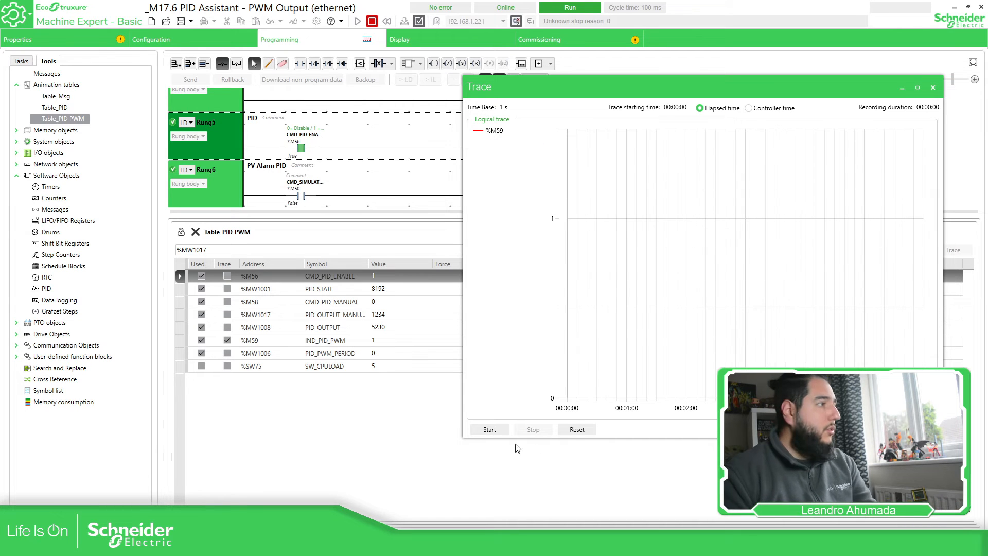
click(499, 429)
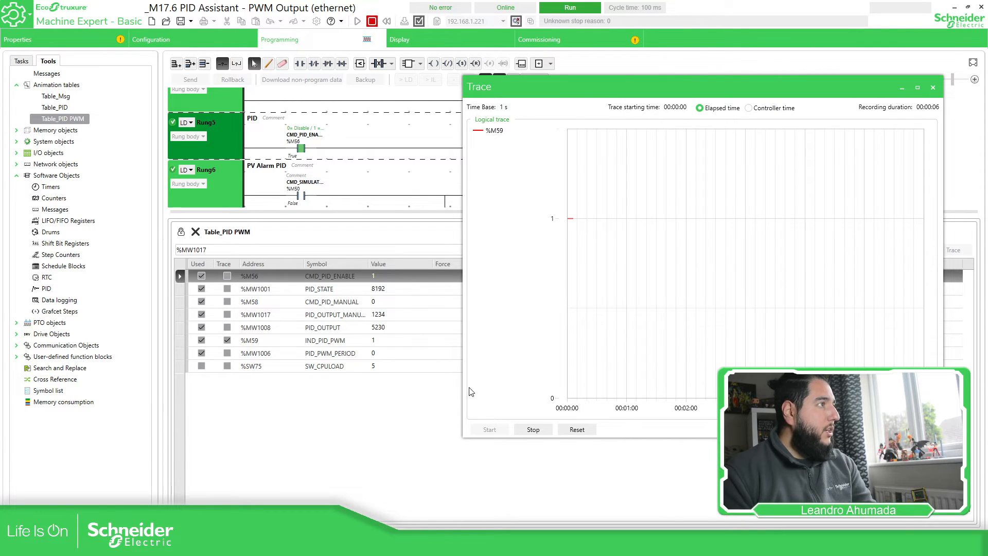
Enable manual mode by setting %M58 to 1 and manual output %MW1017 to 0.
click(361, 276)
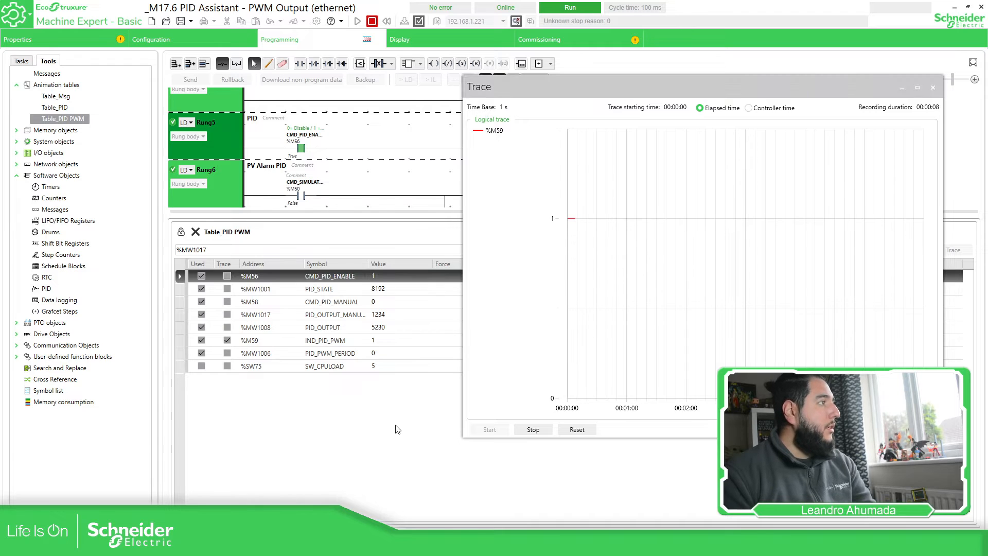
click(317, 294)
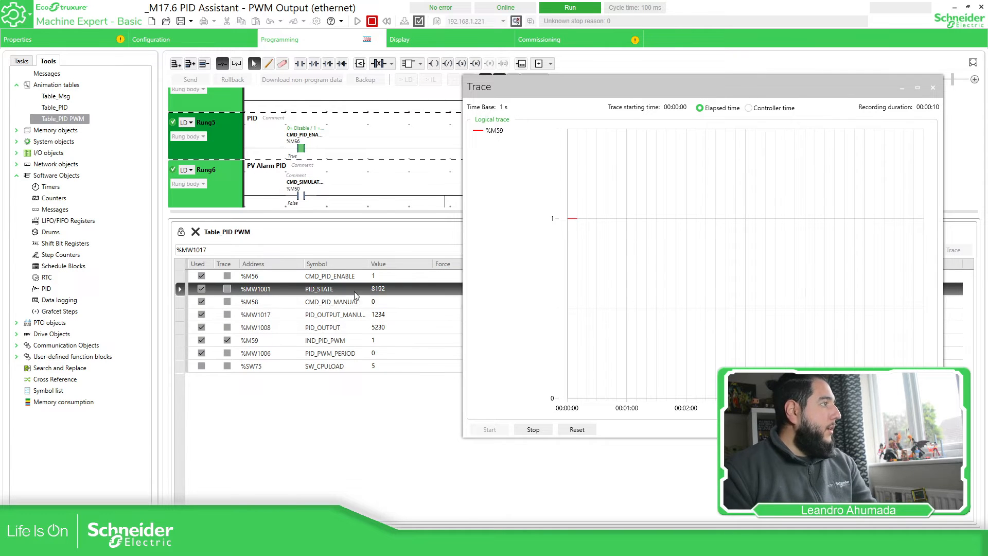
click(345, 305)
mouse_move(464, 148)
mouse_down()
mouse_move(690, 148)
mouse_move(619, 148)
mouse_up()
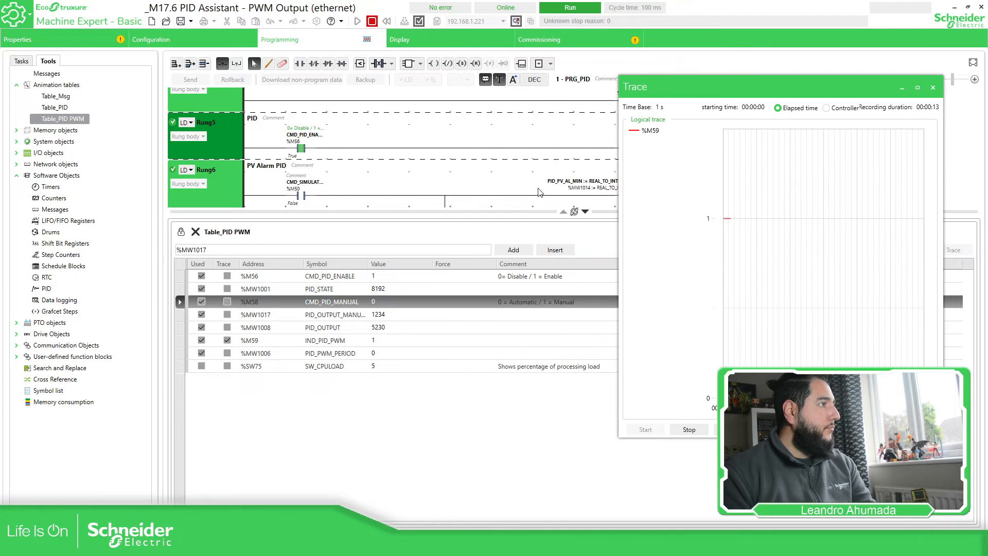
double_click(405, 301)
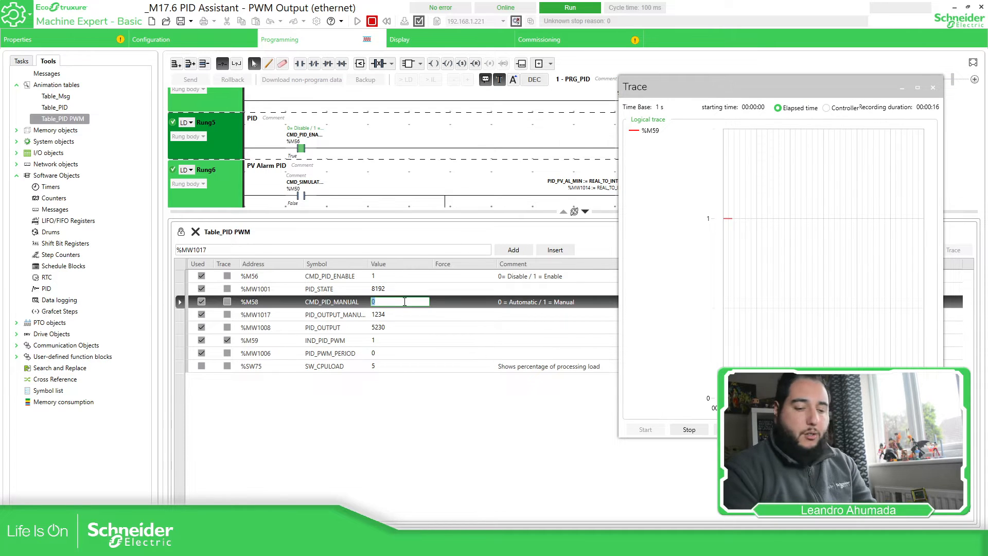
text(1)
double_click(387, 314)
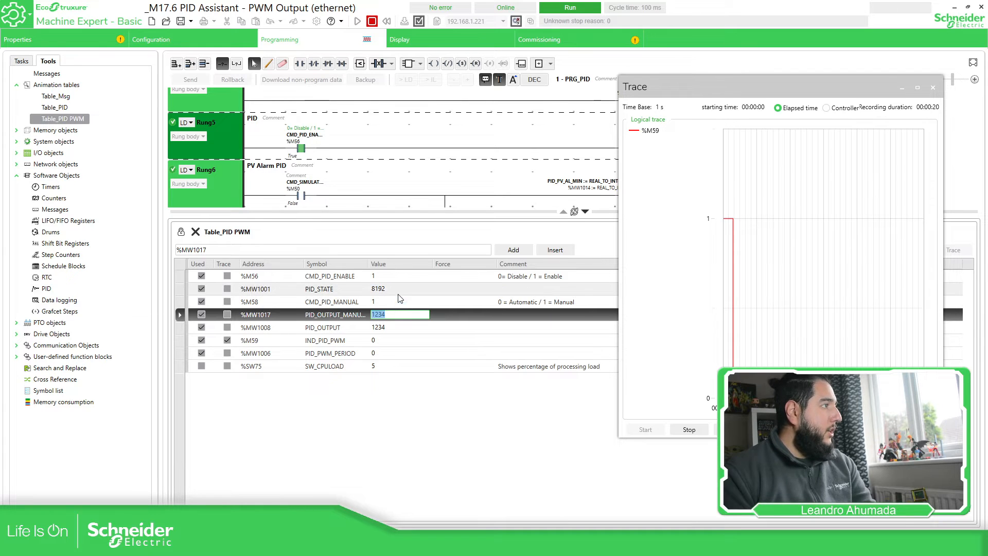
text(0)
key(Return)
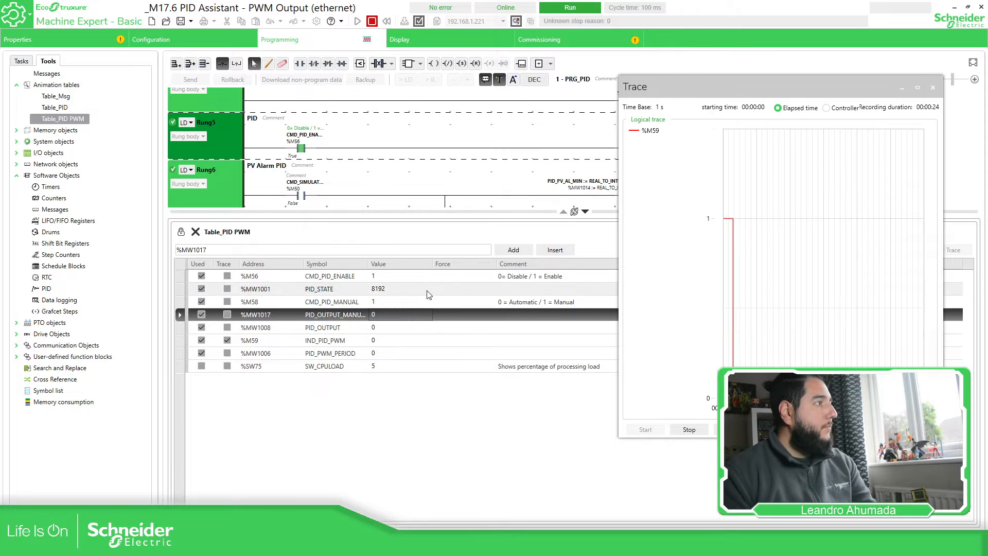
Set PID_PWM_PERIOD %MW1006 to 100 and restart the %M59 trace.
click(346, 353)
click(394, 350)
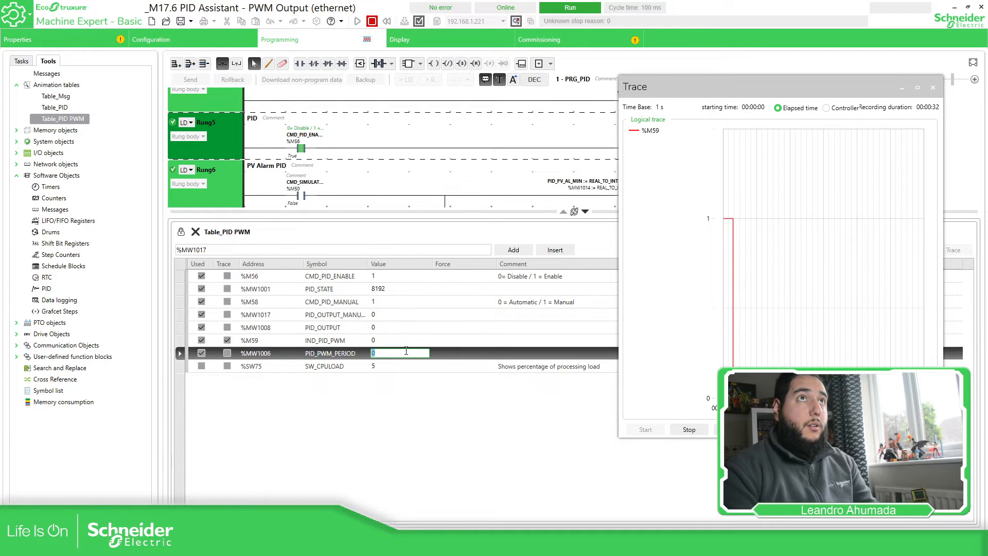
key(Return)
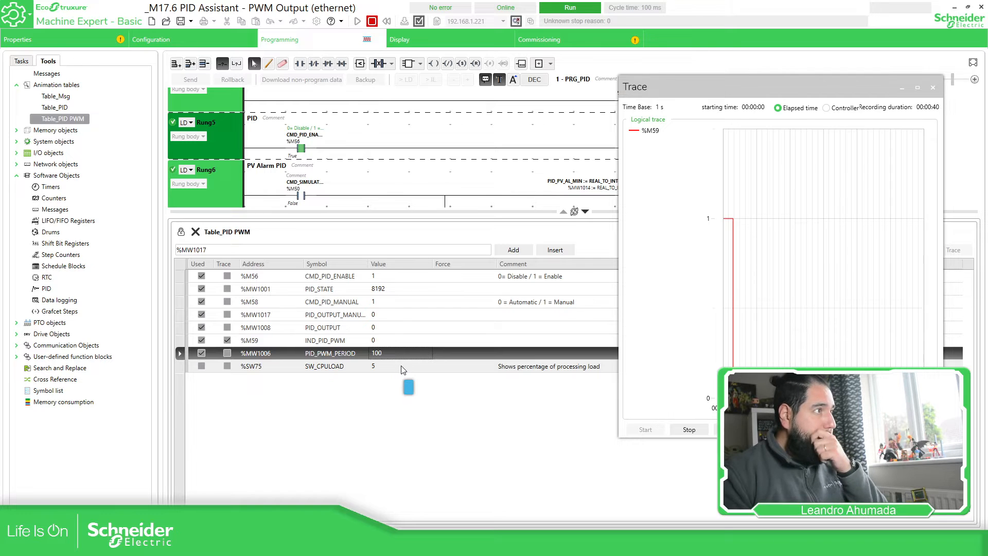
click(689, 429)
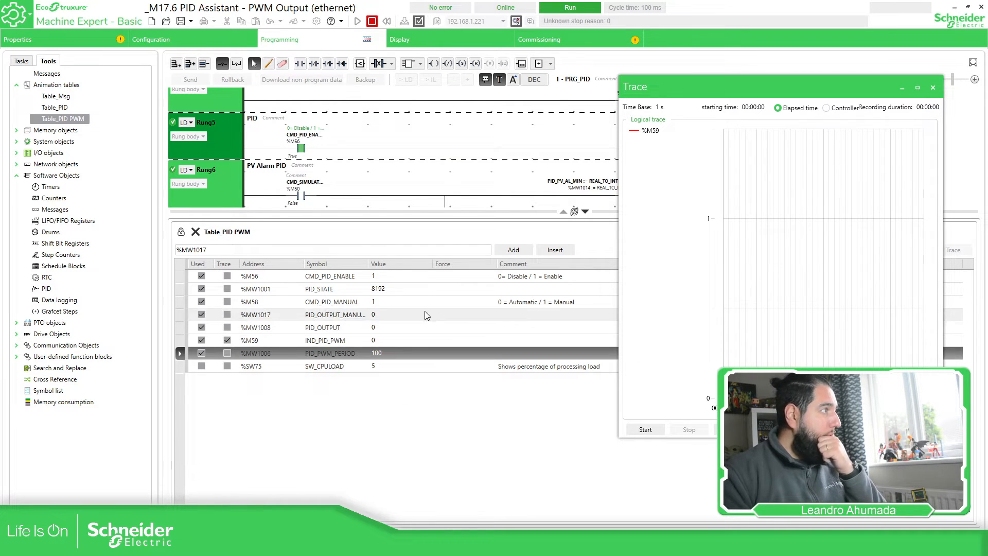
click(643, 429)
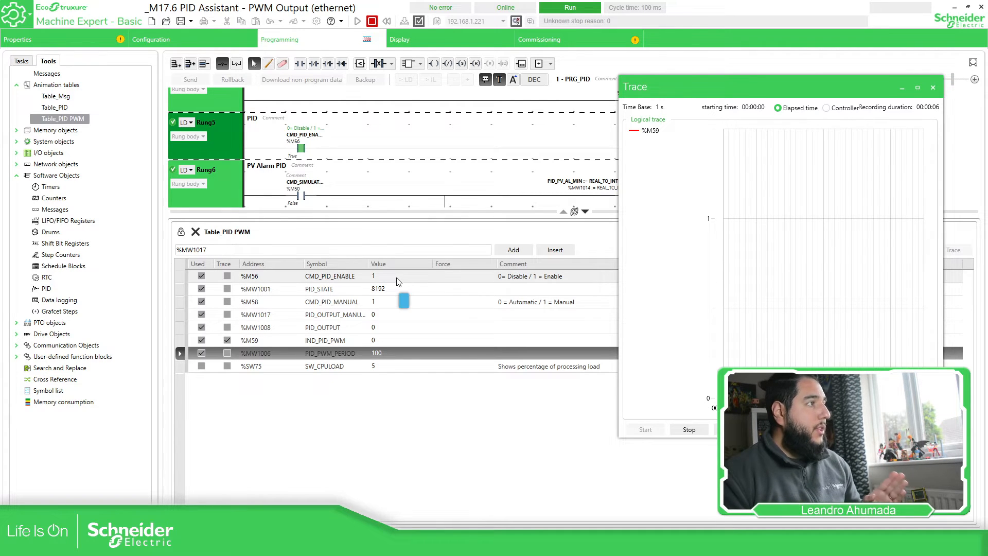
Shrink and move the %M59 trace window so its time axis shows beside the table.
double_click(388, 314)
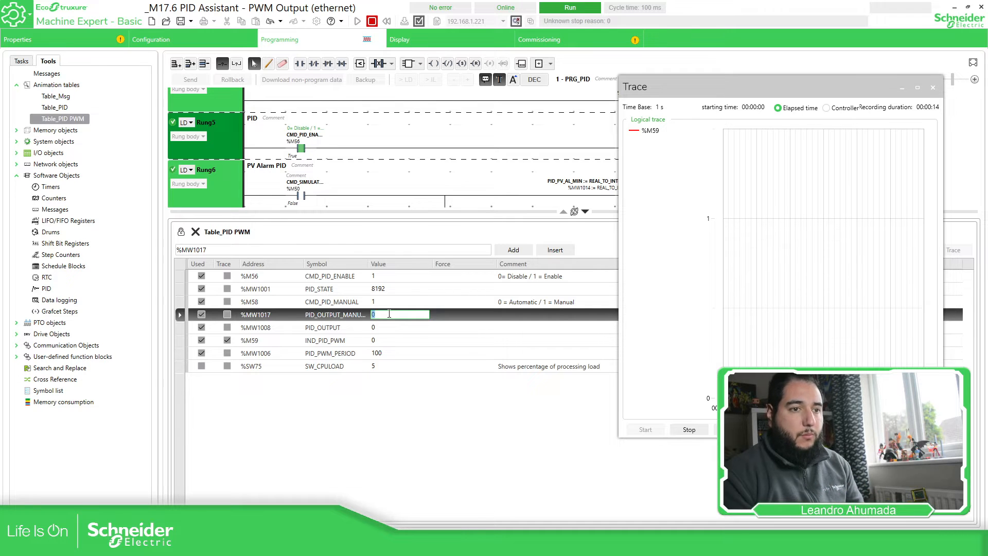
mouse_move(717, 76)
mouse_down()
mouse_move(726, 157)
mouse_move(691, 82)
mouse_move(705, 60)
mouse_up()
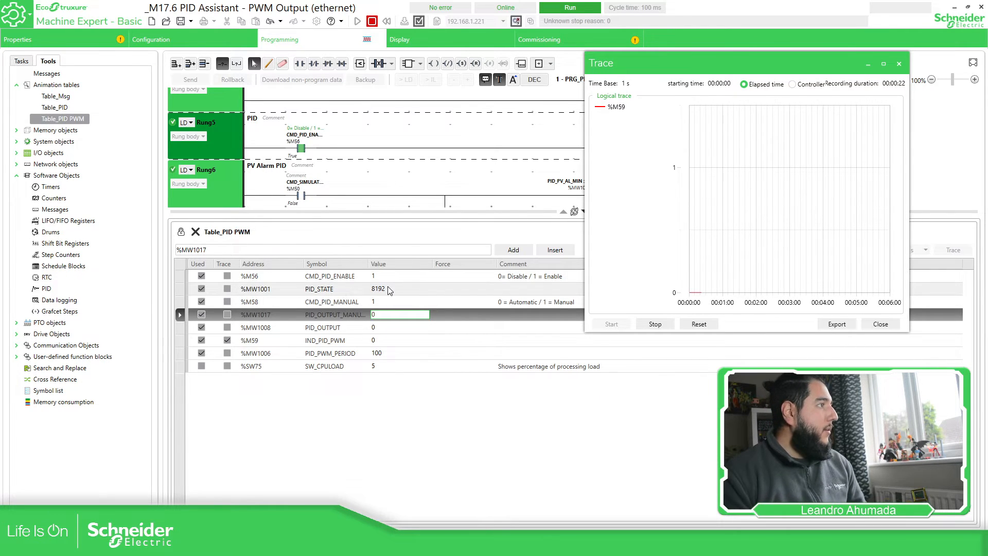
click(384, 318)
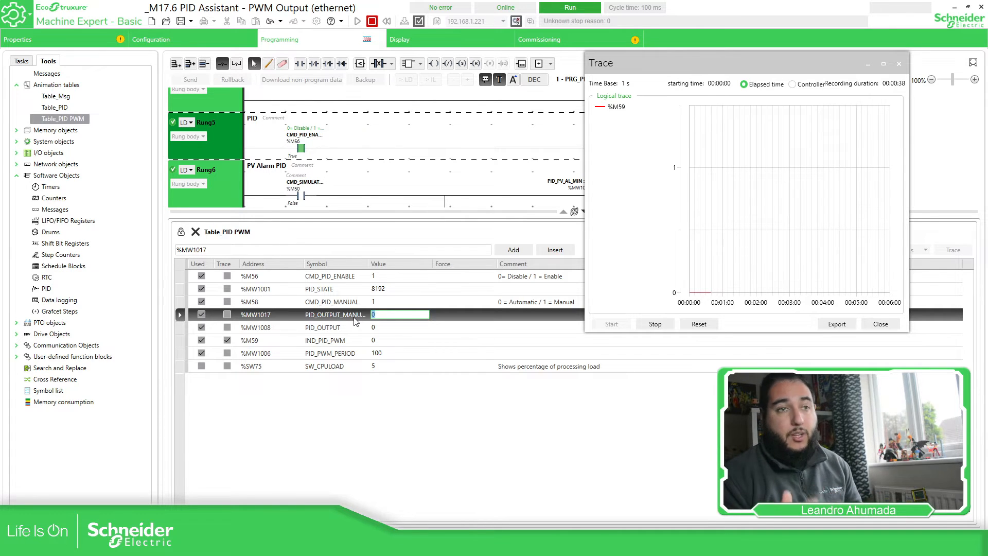
Replace the %MW1017 manual output value 0 with 5000.
click(395, 314)
drag(394, 315, 361, 319)
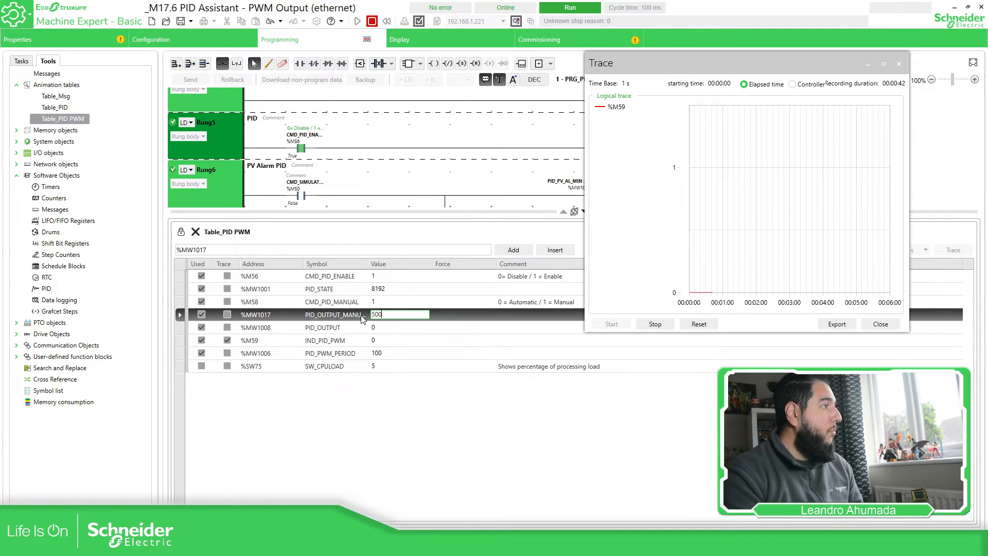
text(5000)
key(Return)
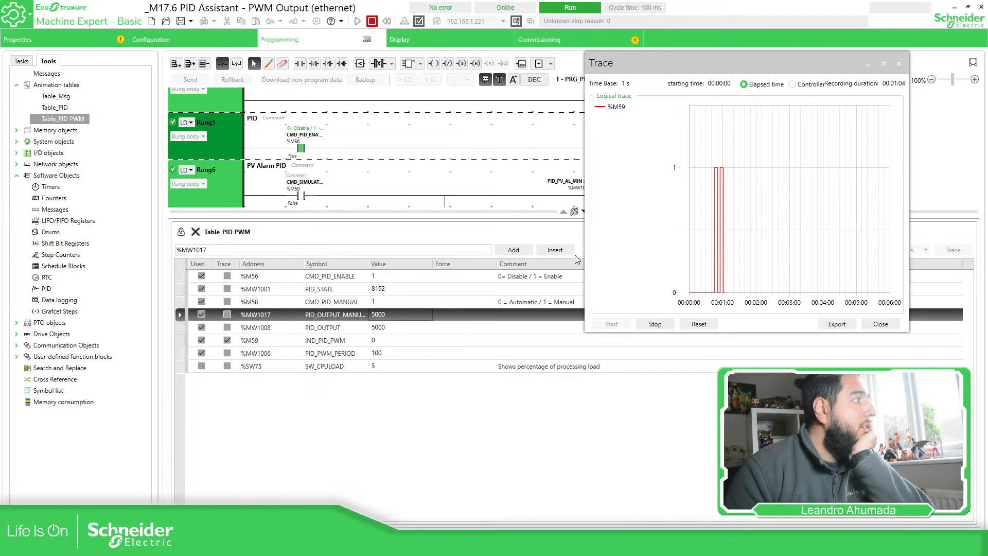
Change PID_PWM_PERIOD %MW1006 to 1000 and watch the %M59 trace respond.
click(392, 355)
click(392, 354)
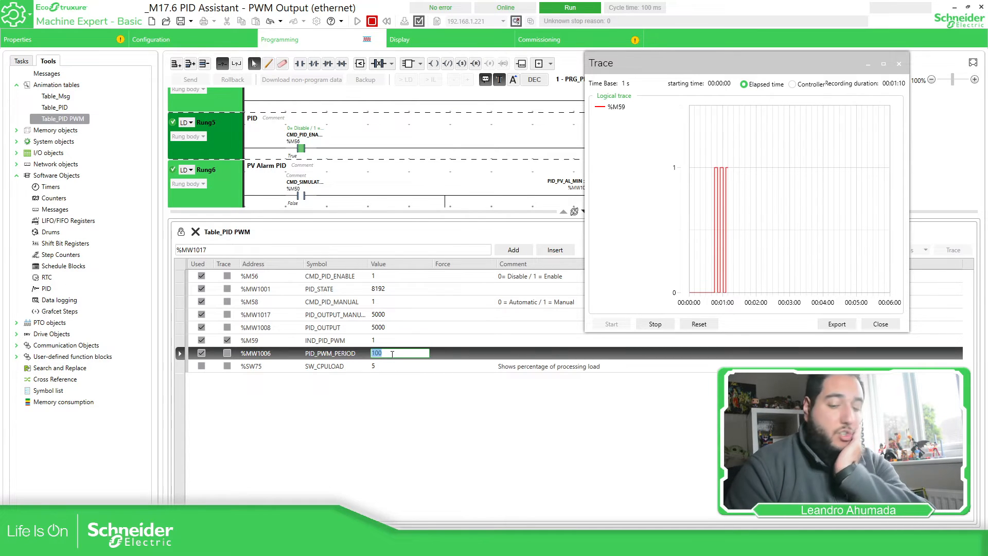
text(0)
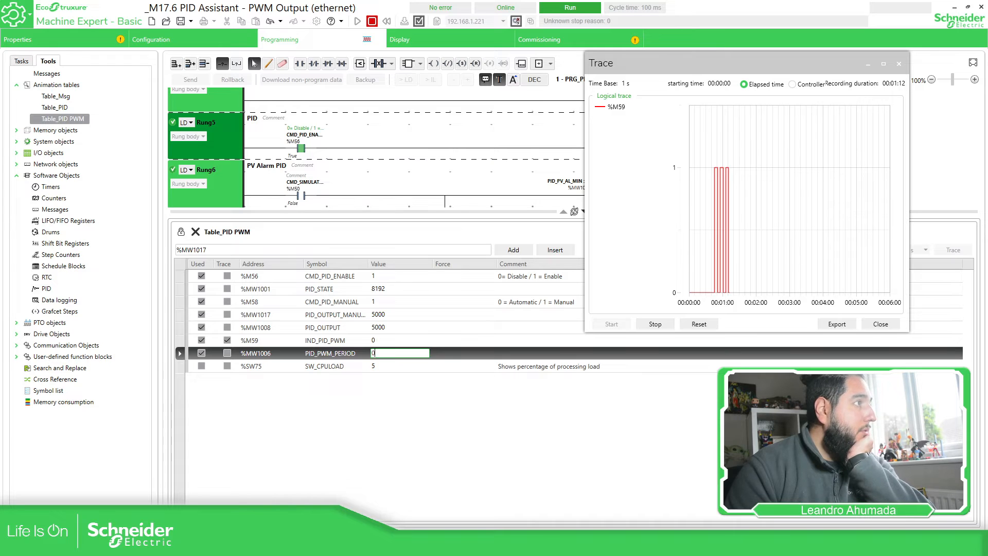
text(000)
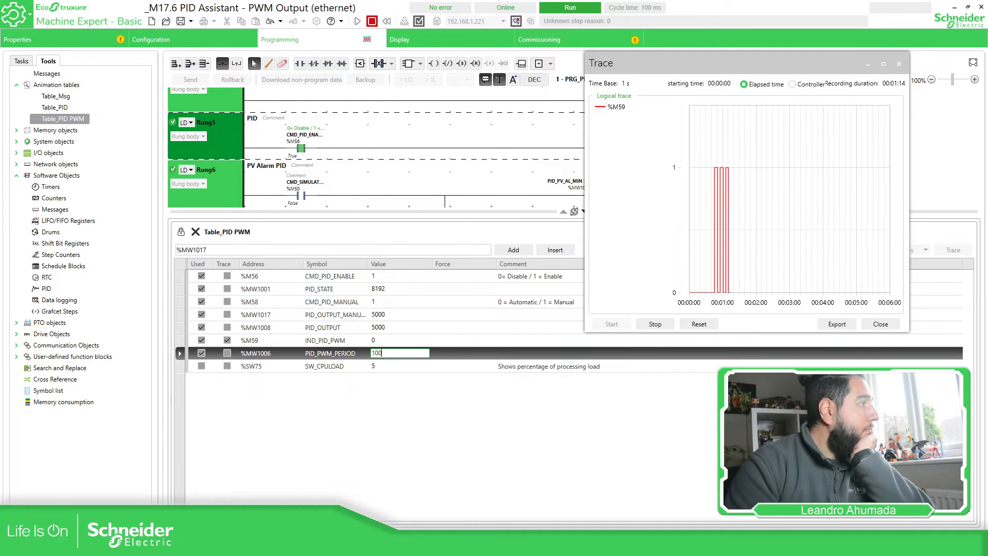
key(Return)
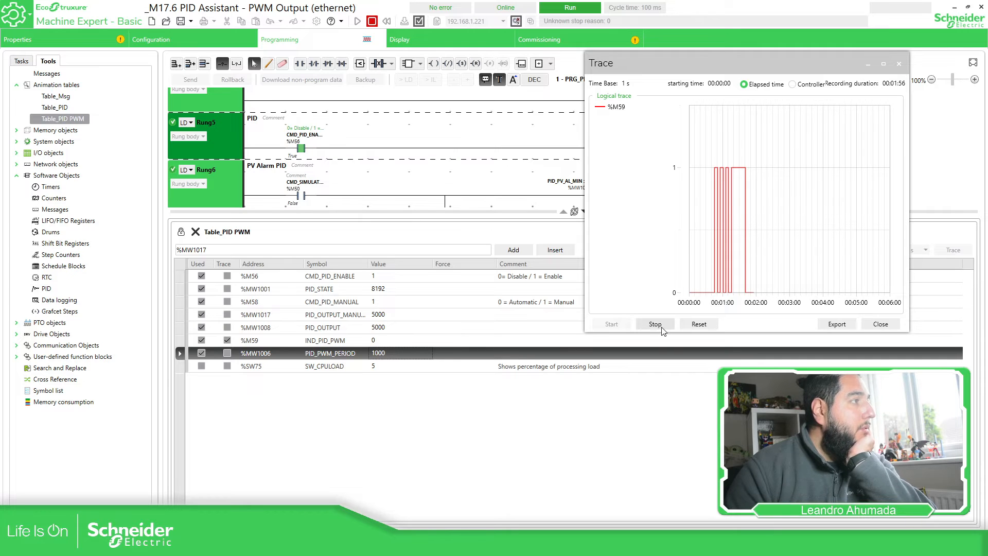
click(374, 355)
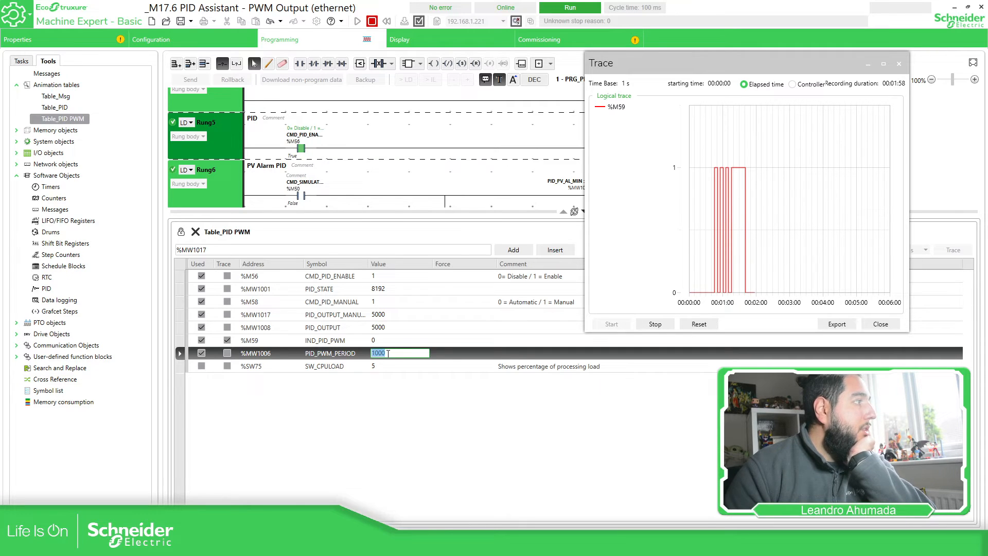
click(343, 356)
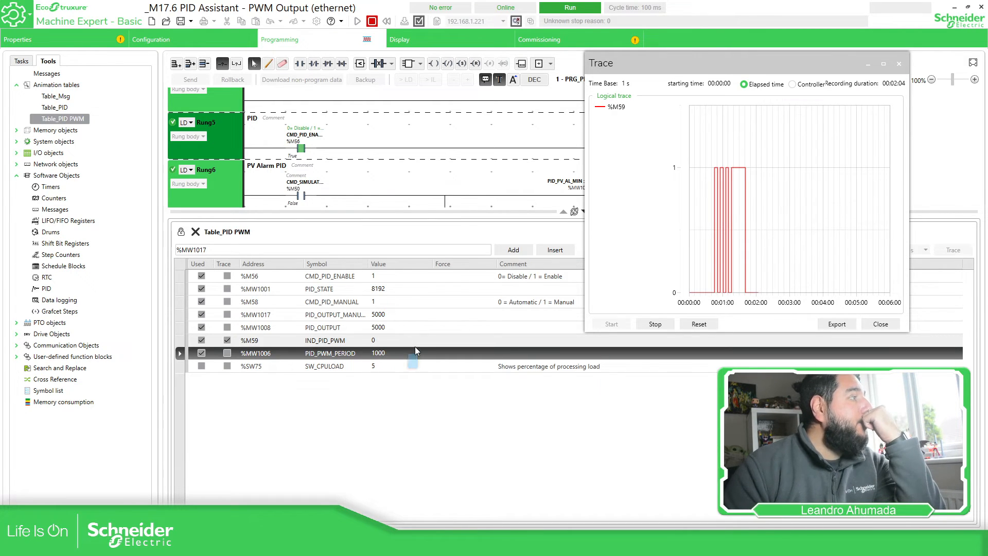
Change the PID_PWM_PERIOD (%MW1006) value to 20.
click(396, 353)
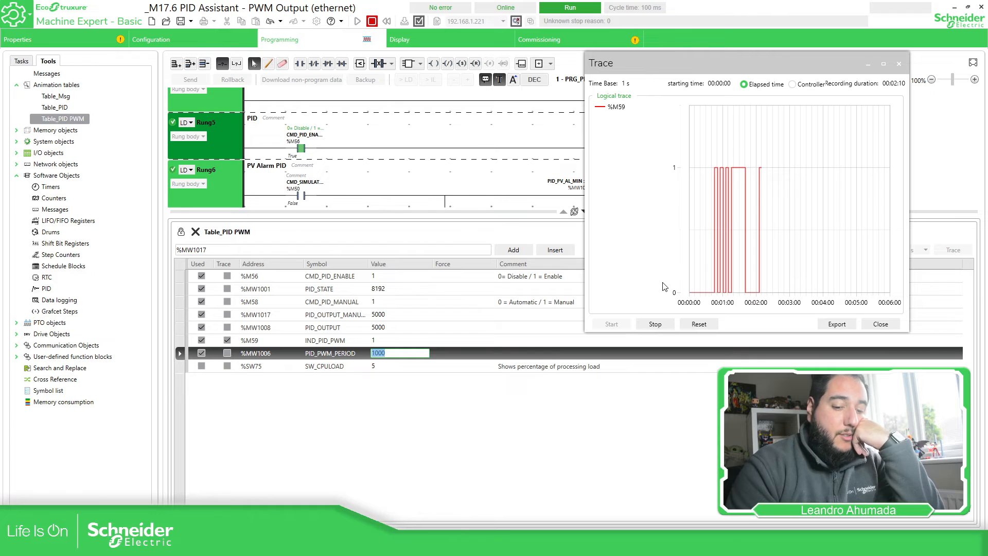
text(20)
key(Return)
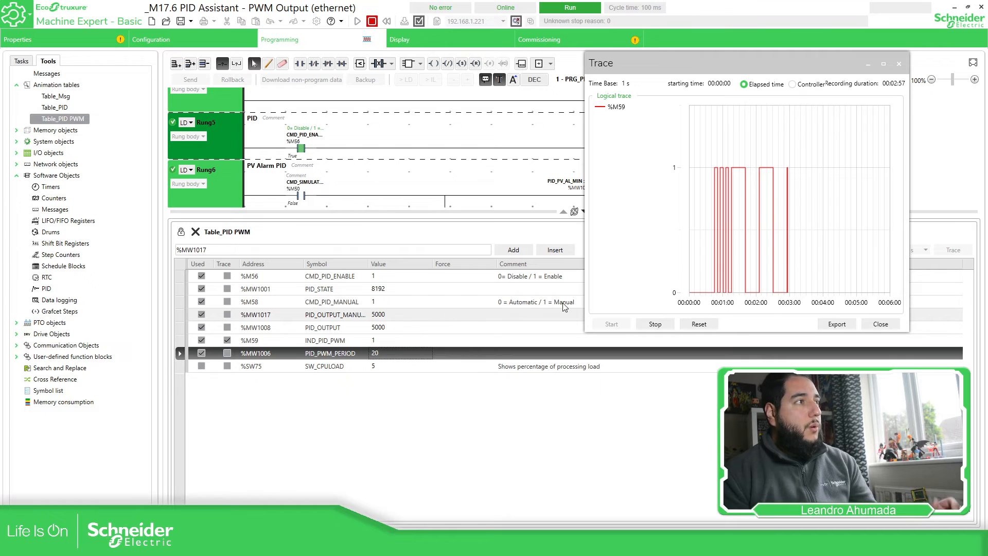
Change the PID_PWM_PERIOD value from 20 to 200.
double_click(392, 354)
text(200)
key(Return)
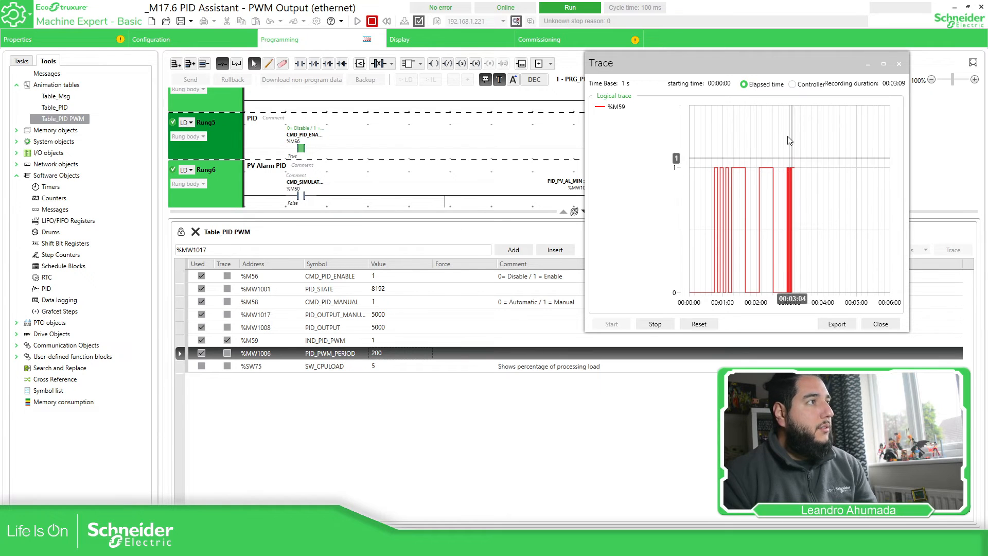
Shift the Trace window left and start editing the %MW1017 manual output value 5000.
drag(762, 61, 686, 62)
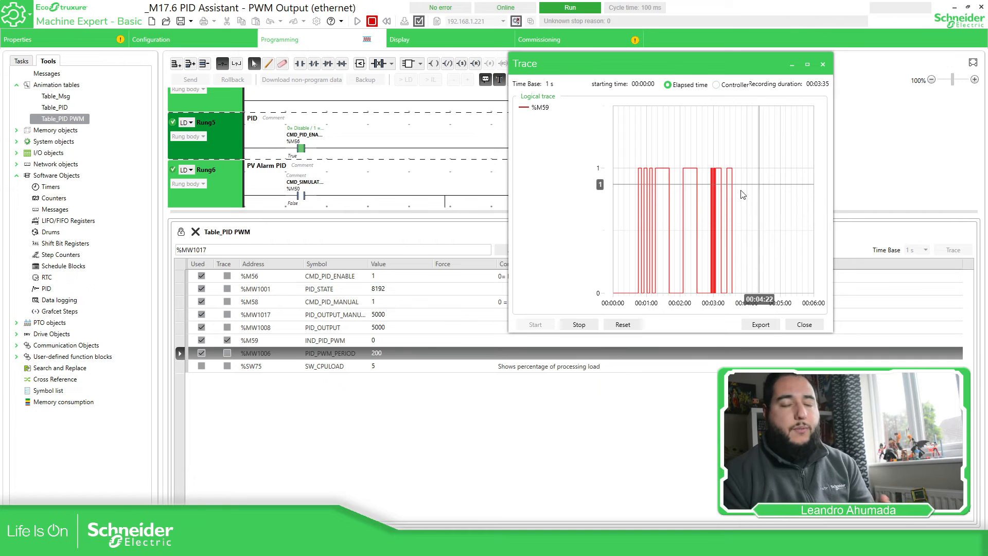
click(389, 314)
click(387, 314)
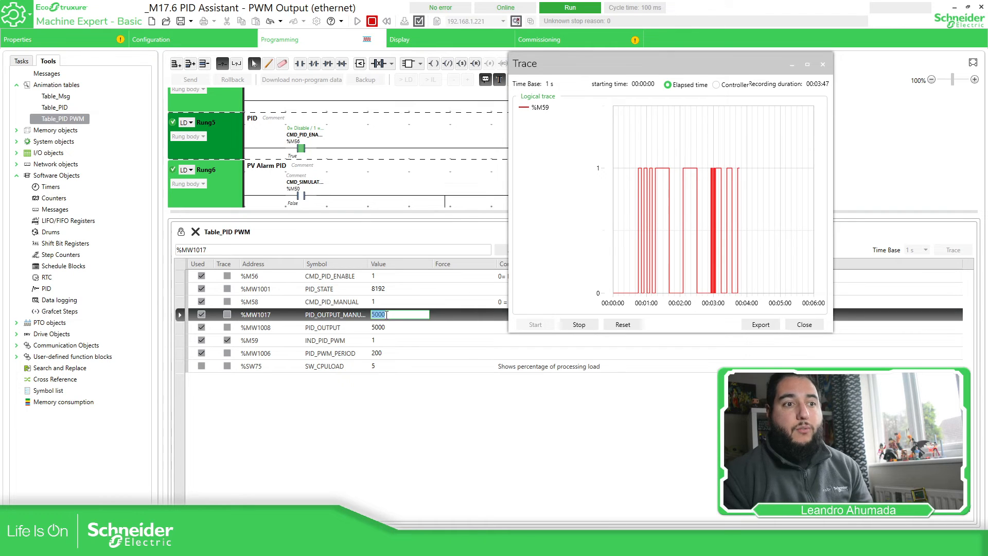
Enter 2500 as the %MW1017 manual output value.
text(2)
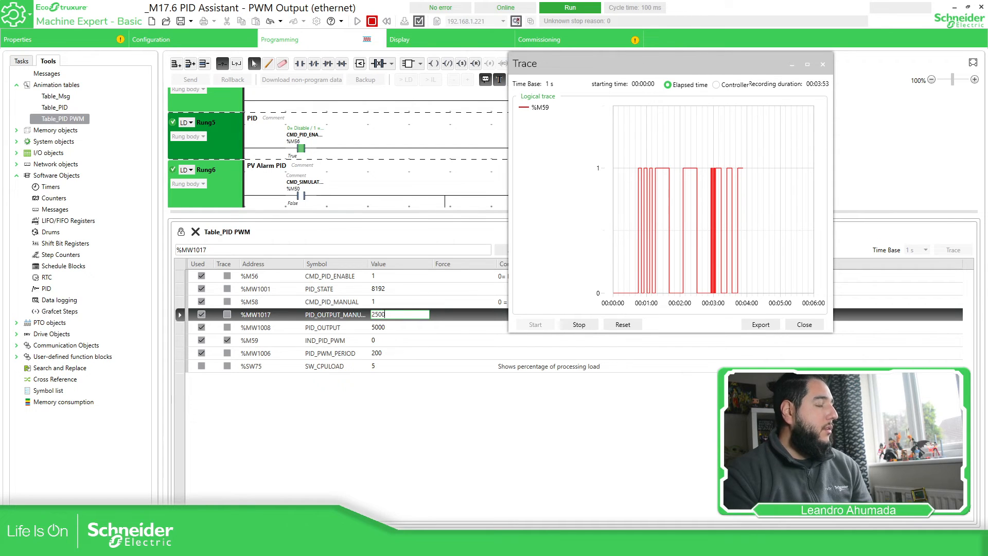
key(Return)
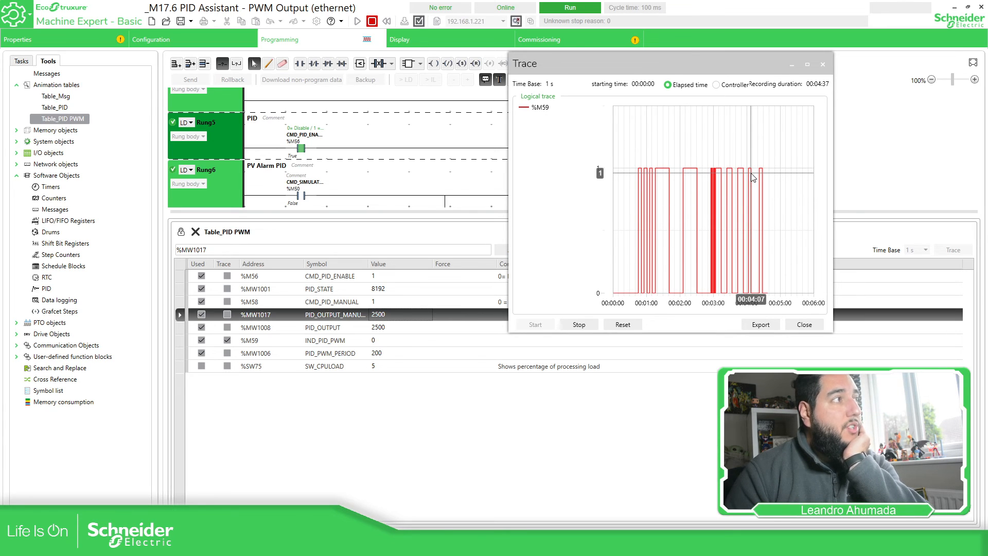
Change the %MW1017 manual output value from 2500 to 7500.
double_click(388, 314)
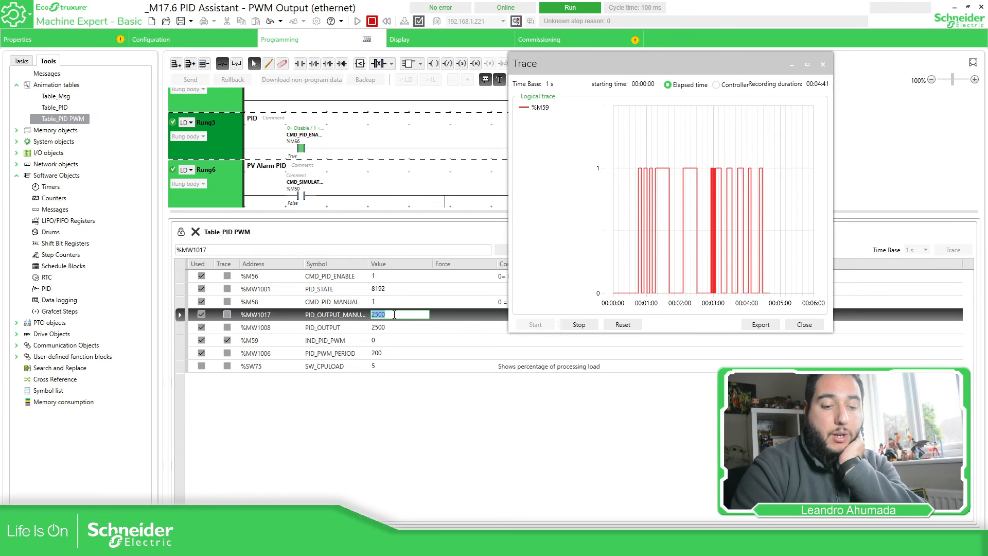
text(7500)
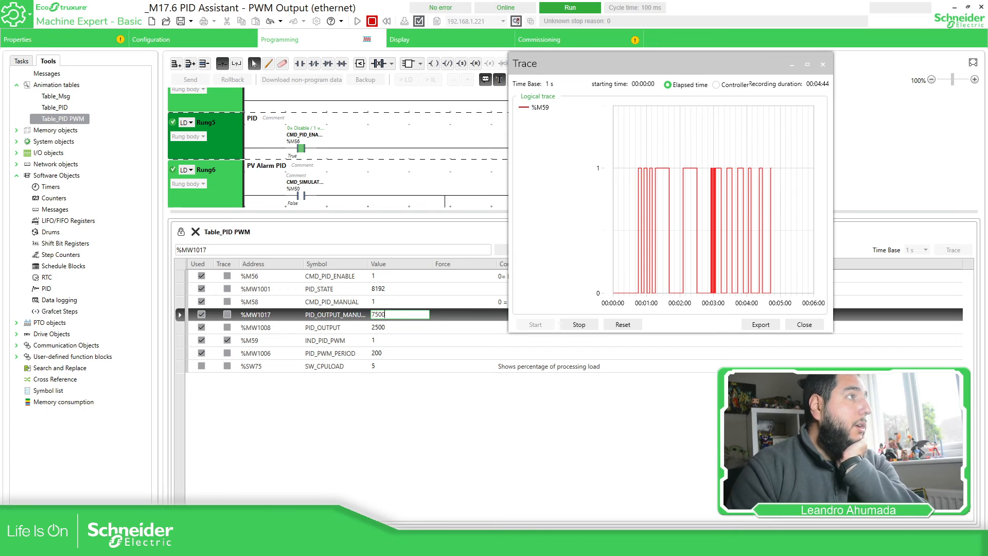
key(Return)
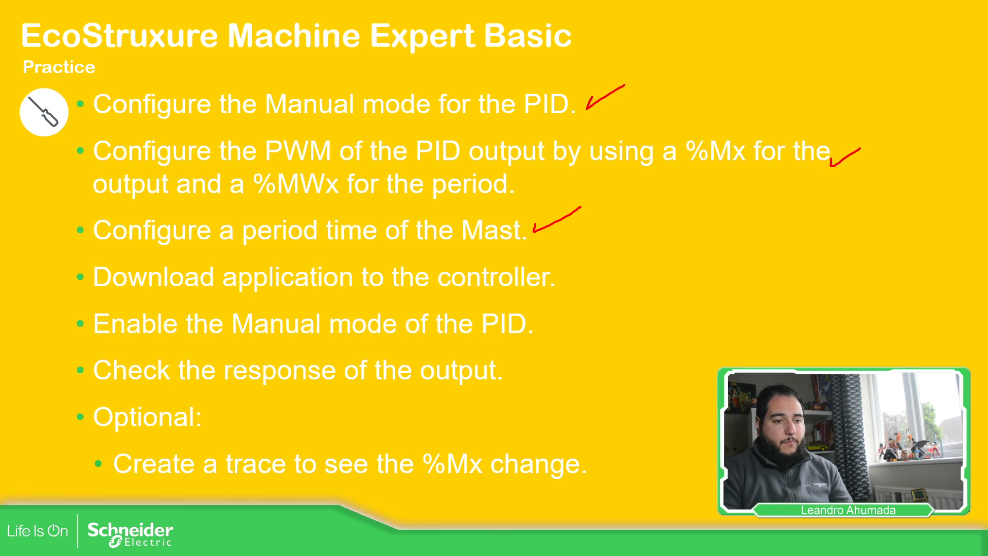
Draw red check marks beside the download, manual-mode, output-response and trace checklist items.
drag(570, 270, 620, 268)
drag(539, 322, 584, 322)
mouse_move(510, 363)
mouse_down()
mouse_move(509, 375)
mouse_move(566, 356)
mouse_up()
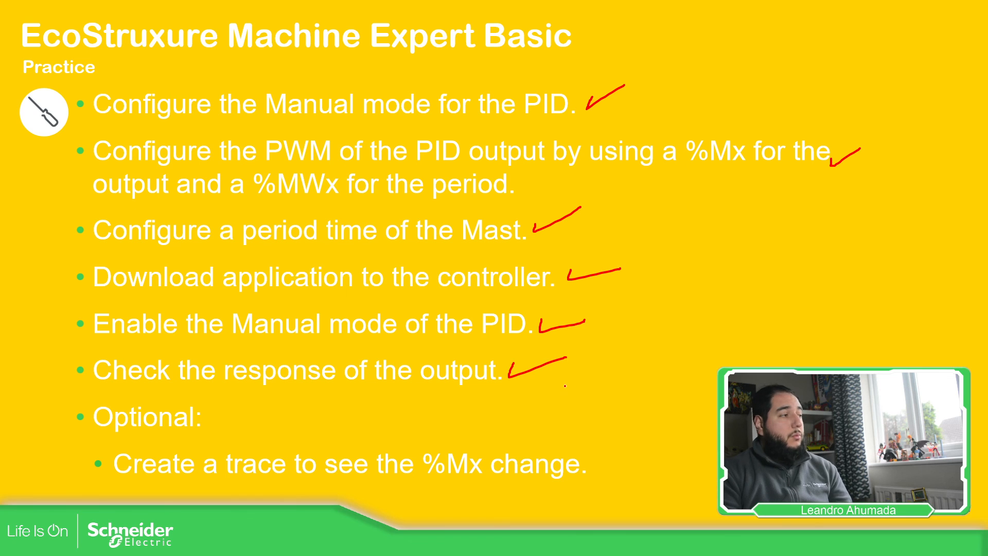
drag(602, 446, 679, 437)
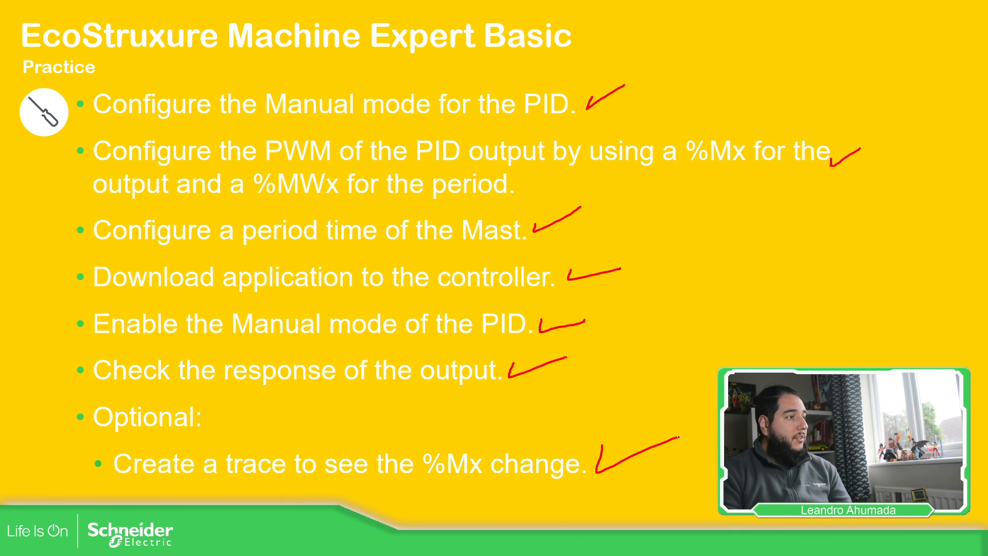